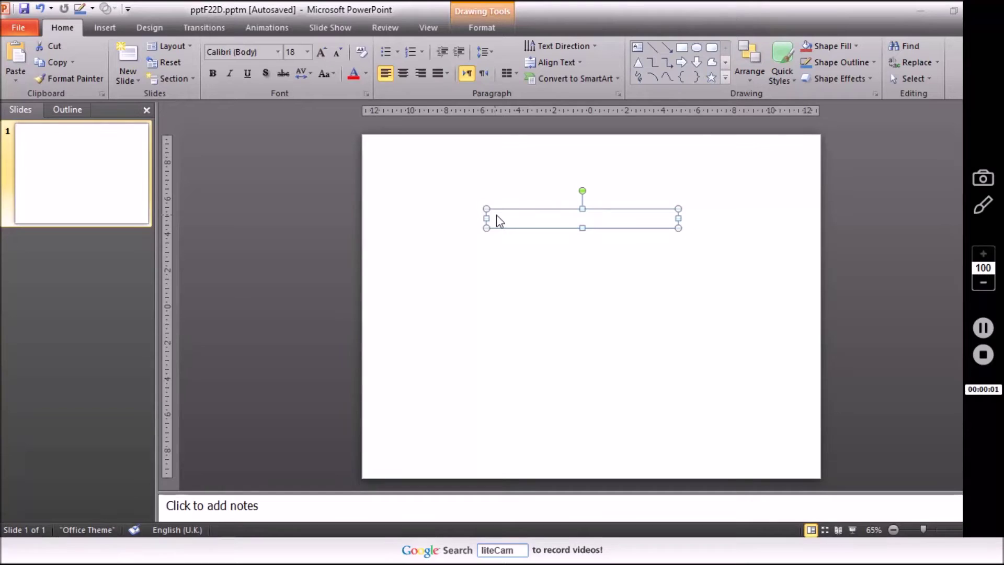
- Write a two-paragraph explanation of the 30-second countdown in slide 1's text box
text(In this video)
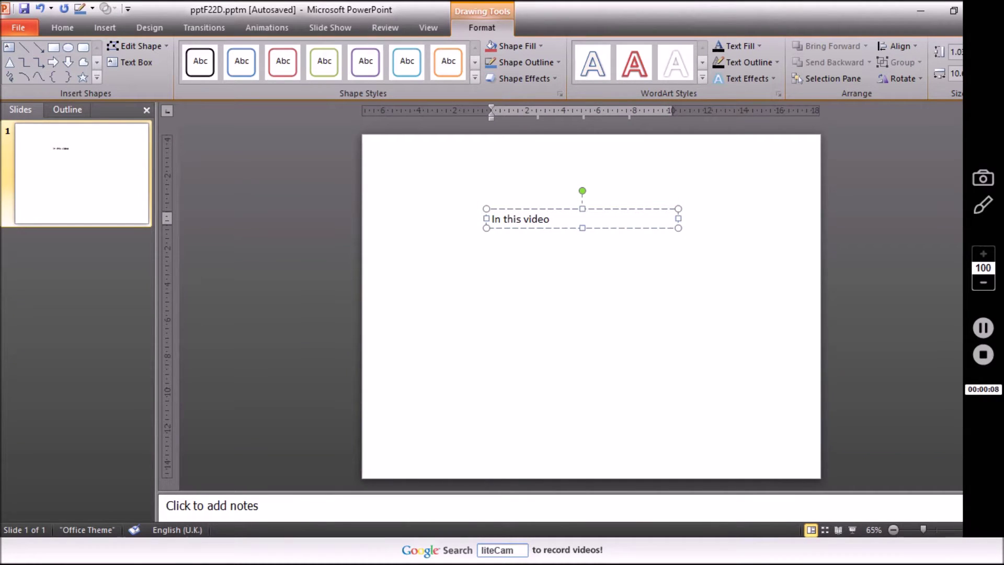
text(I')
text(how you hot ma)
text(con)
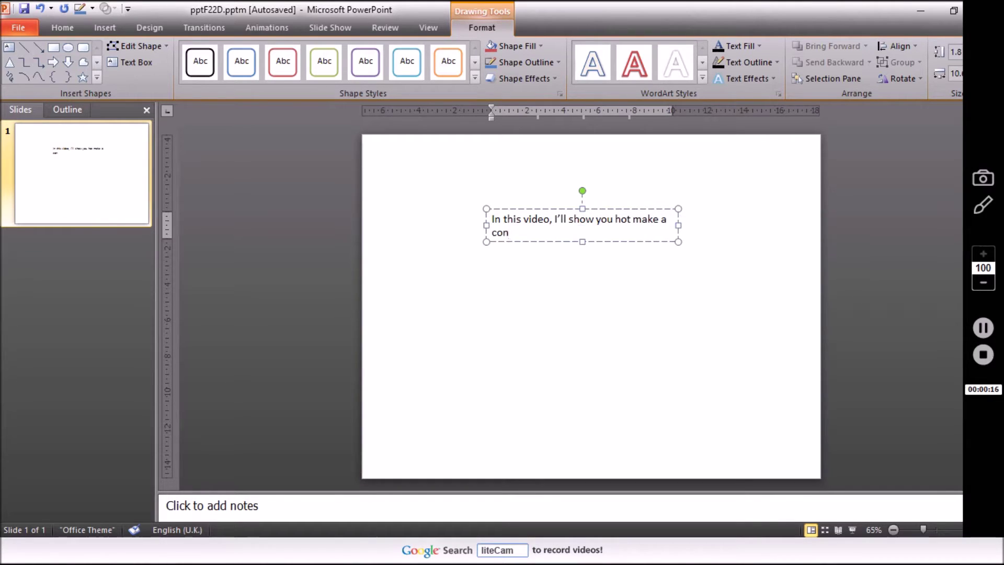
key(BackSpace)
key(BackSpace)
text(really)
text( cool countdo)
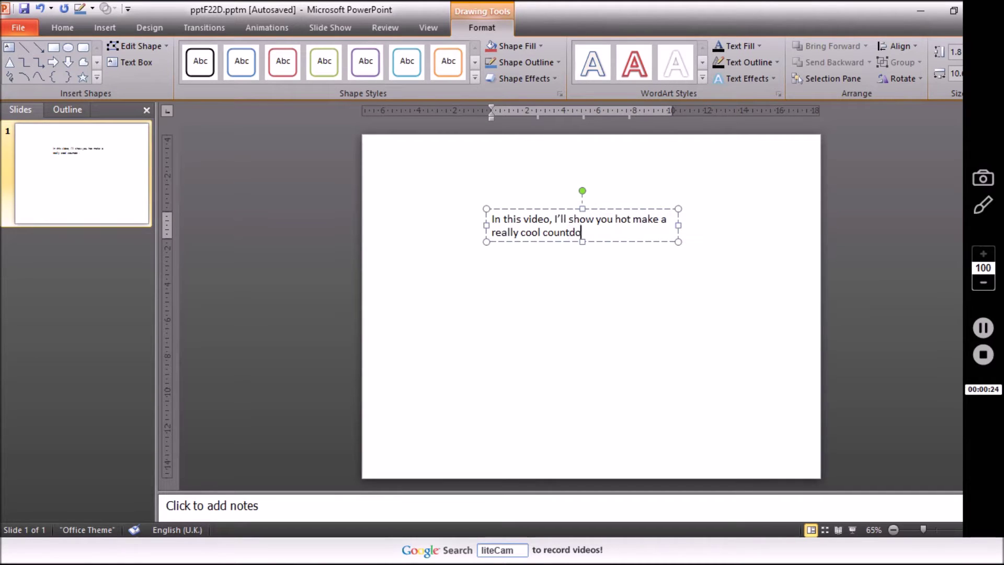
text(. This is p)
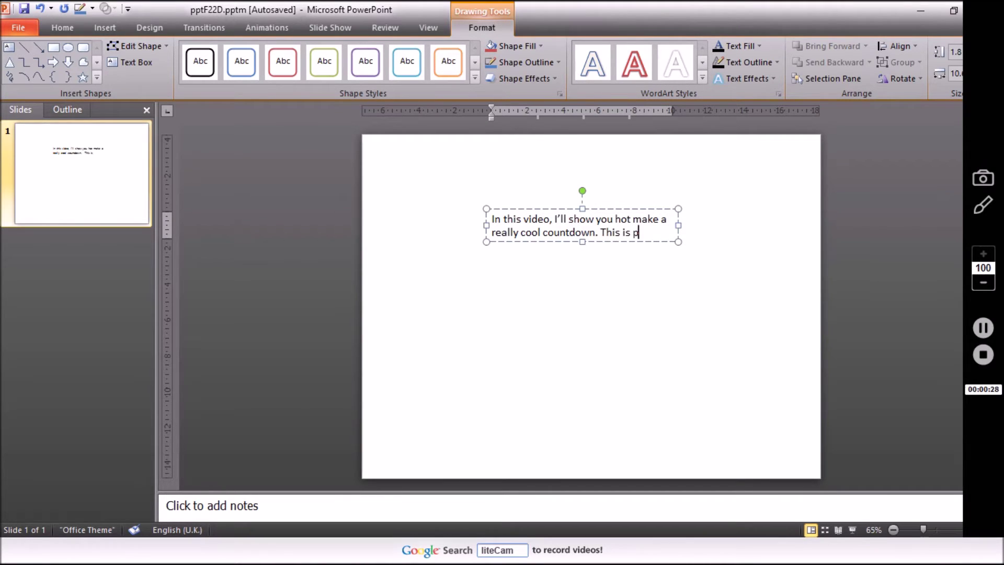
text(erfect for your)
text( class )
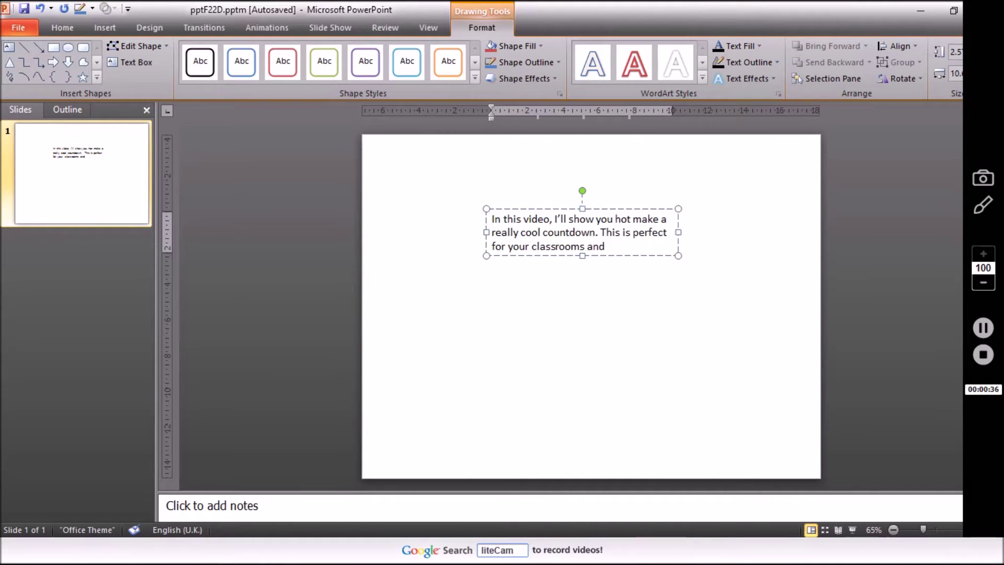
text(ation where there is)
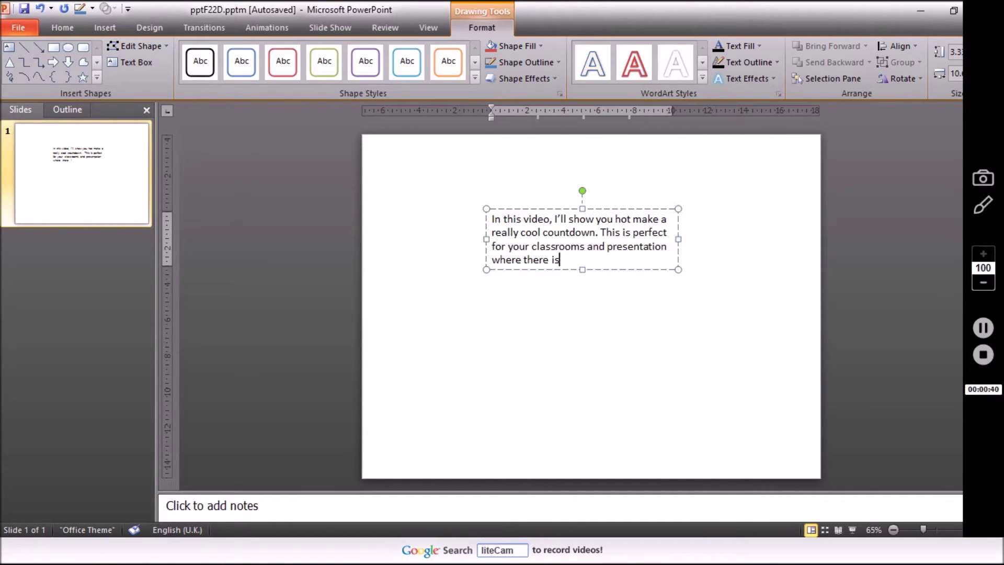
text( self study/se)
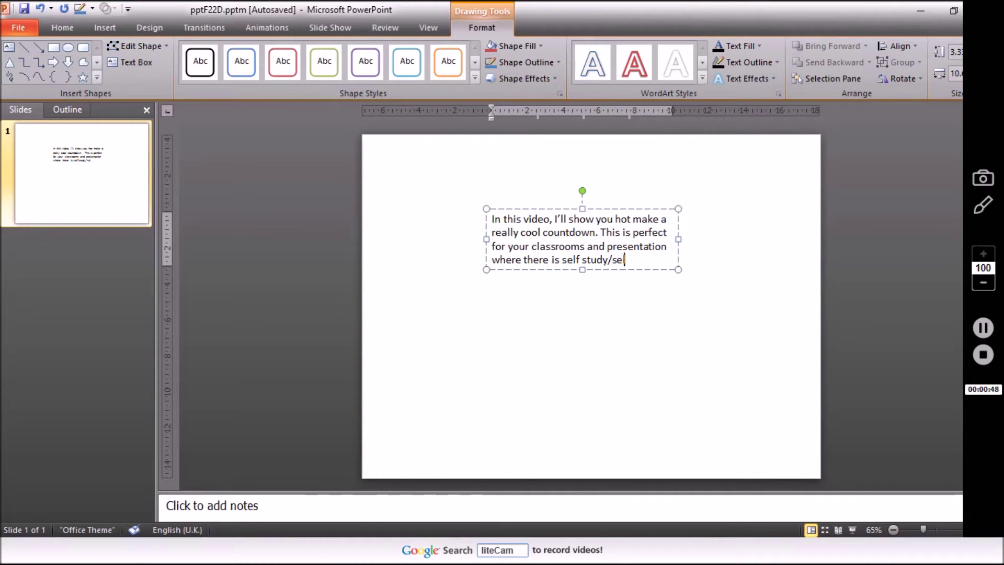
text(lf driven work)
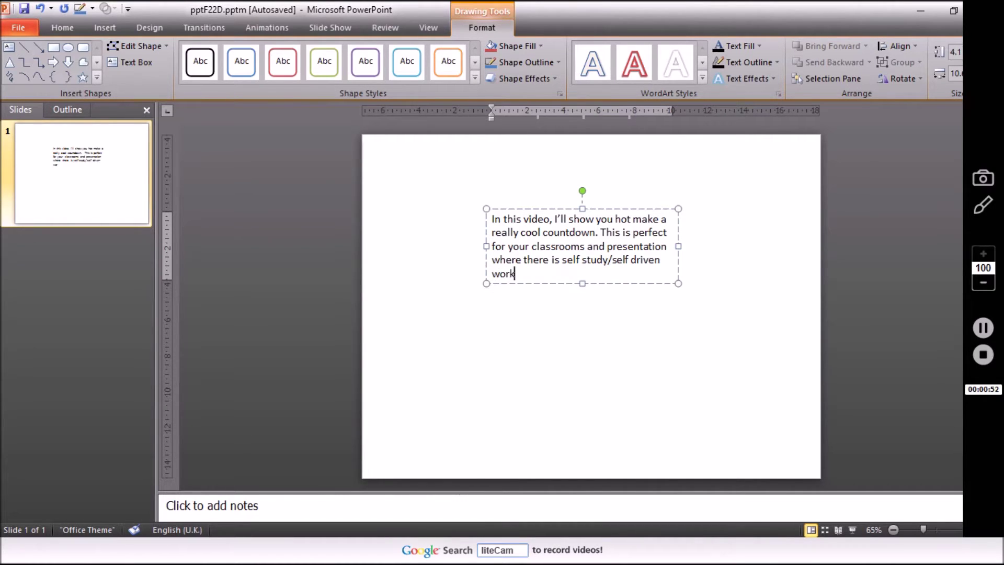
key(Return)
key(Return)
text(You)
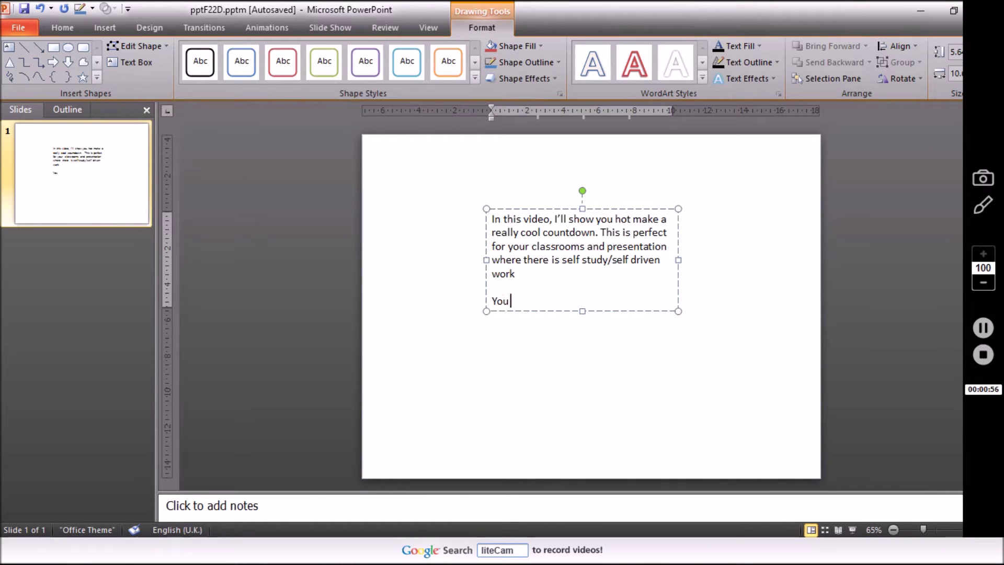
text( start)
text( with some)
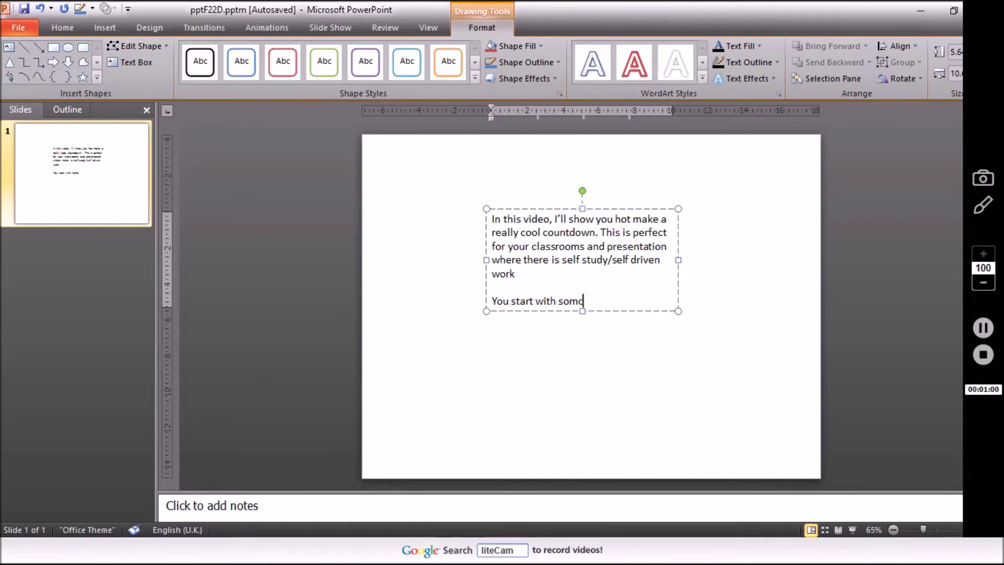
text(ircles and)
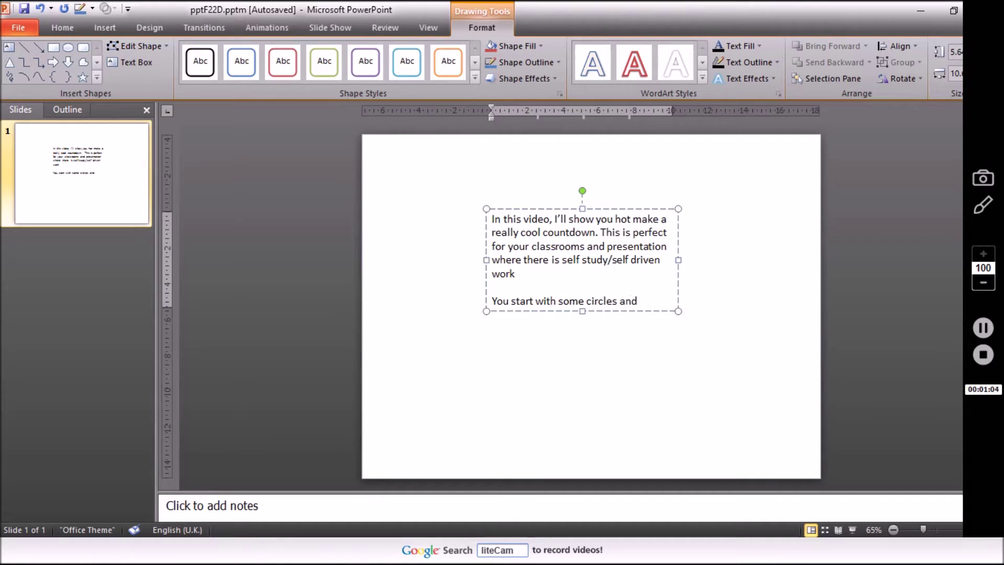
text( I want to)
text( count d)
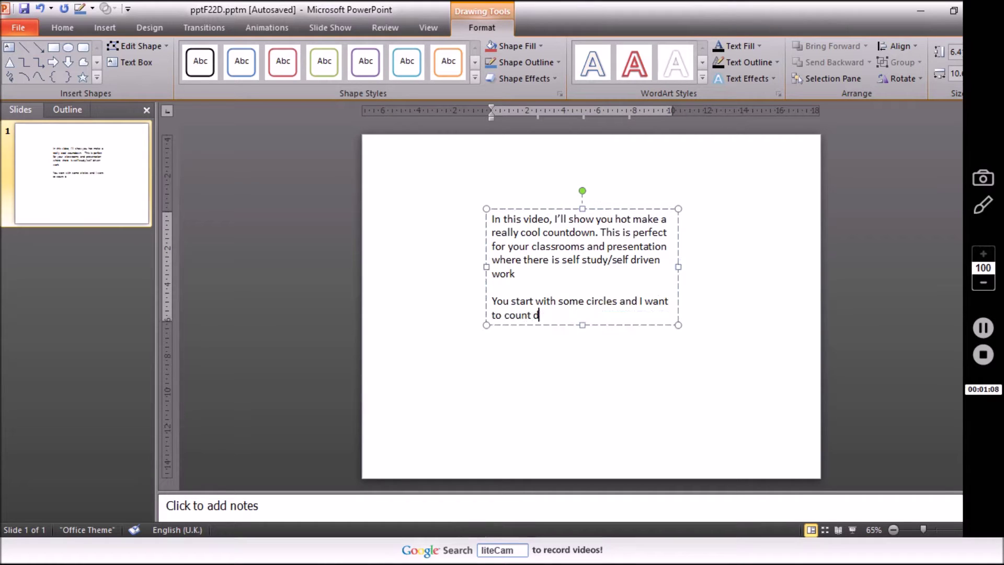
text( to)
text( d)
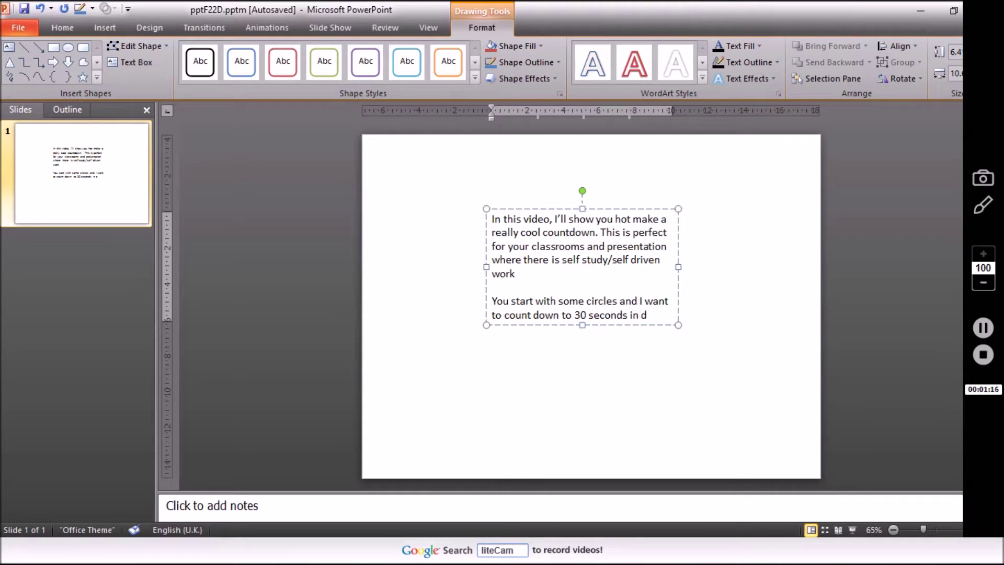
text(ivisions of 5 seconds)
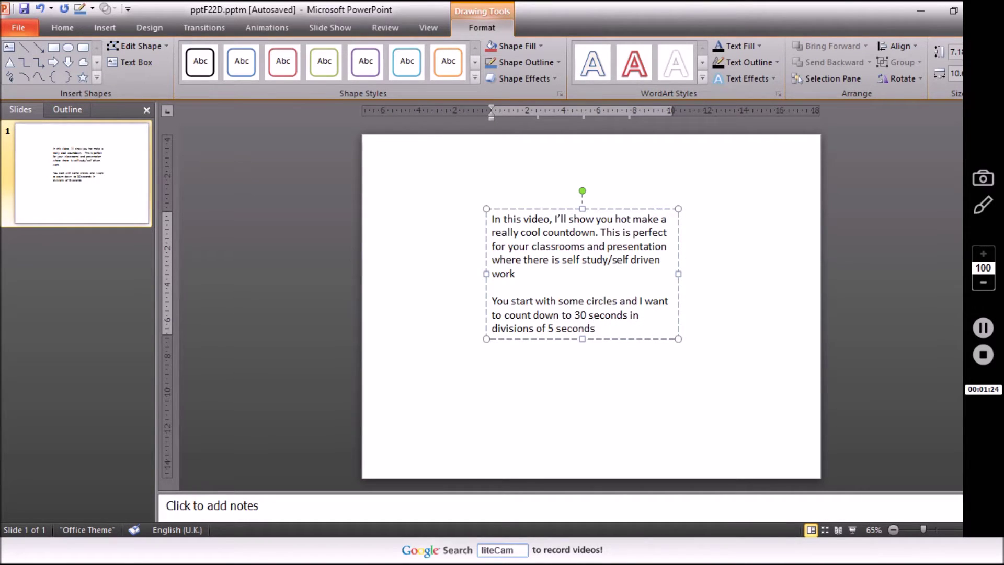
text(, It d)
text( sens)
text(e now but have)
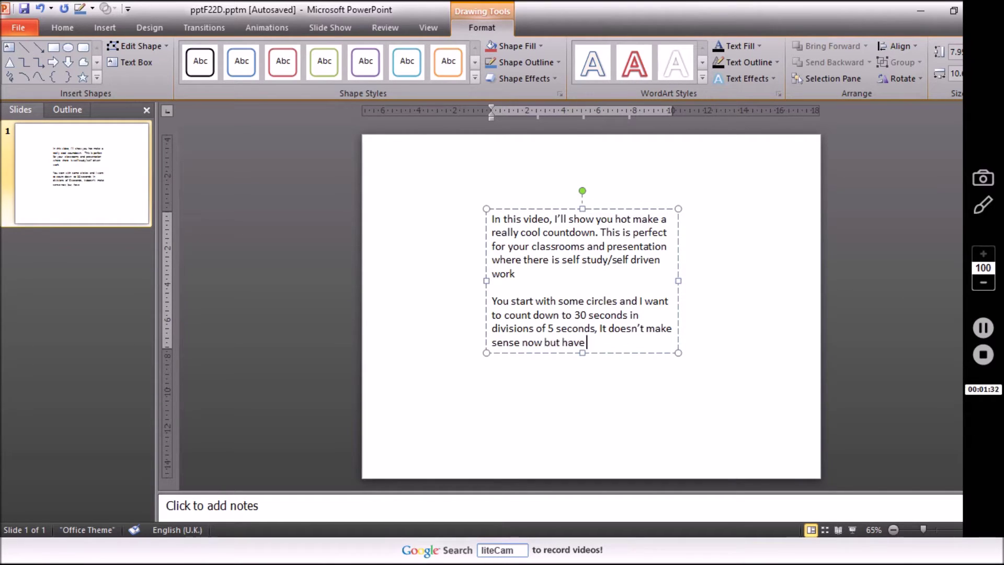
- Add a new slide with Ctrl+M and delete its empty placeholders
key(ctrl+m)
drag(370, 139, 897, 489)
key(Delete)
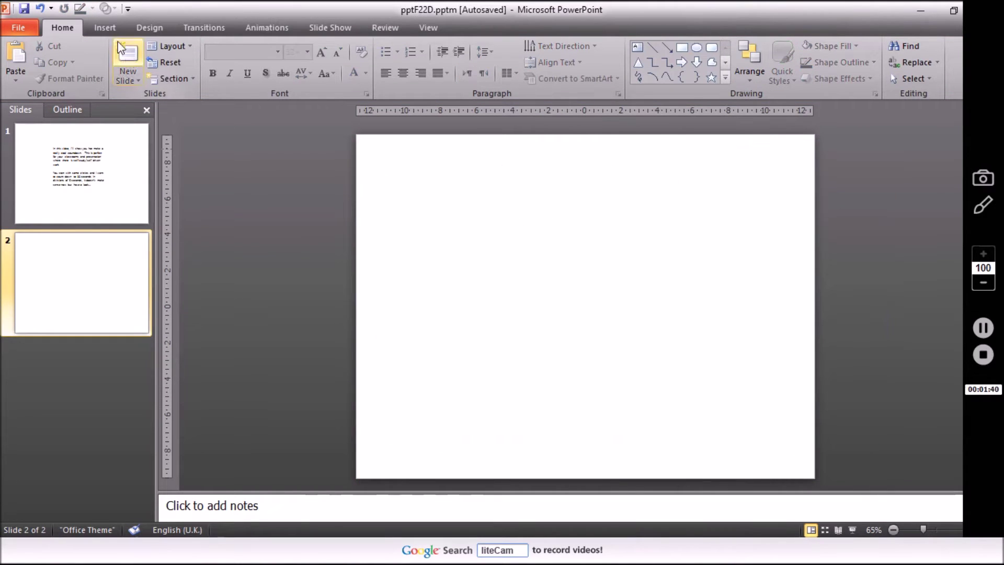
- Draw an oval circle on the left of slide 2 and set its outline to No Outline
click(104, 28)
click(202, 61)
click(199, 175)
drag(390, 260, 438, 307)
click(482, 27)
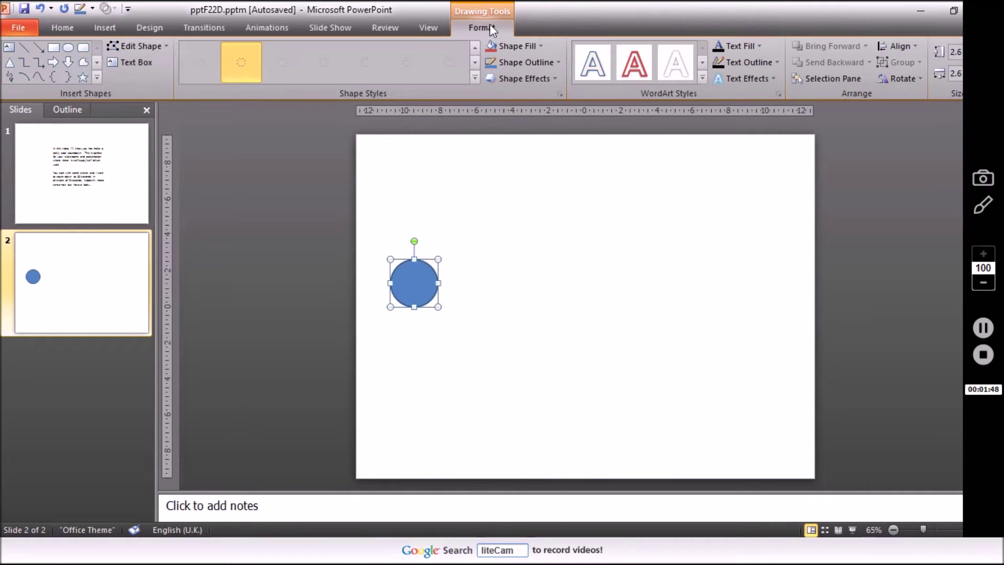
click(523, 61)
click(540, 185)
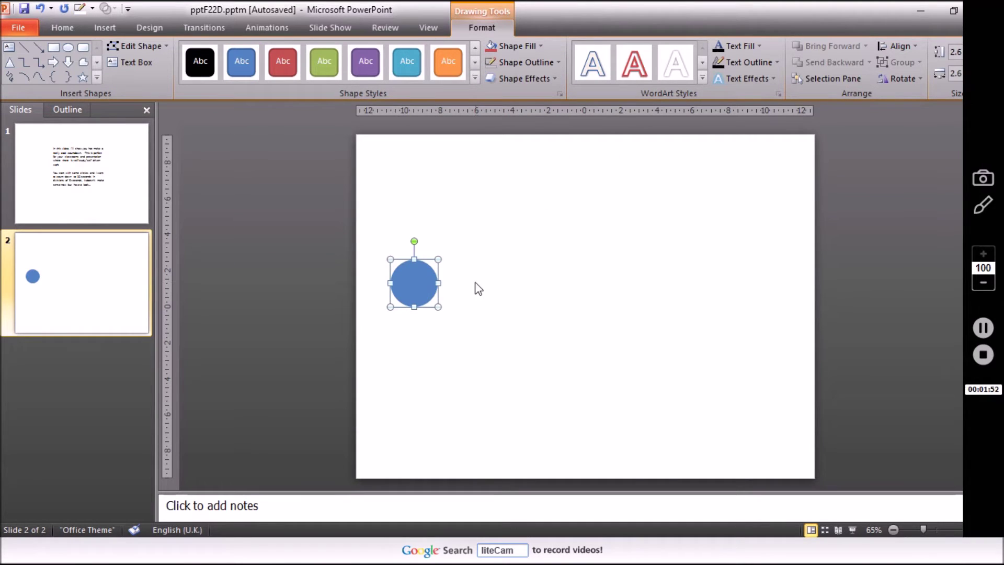
click(288, 27)
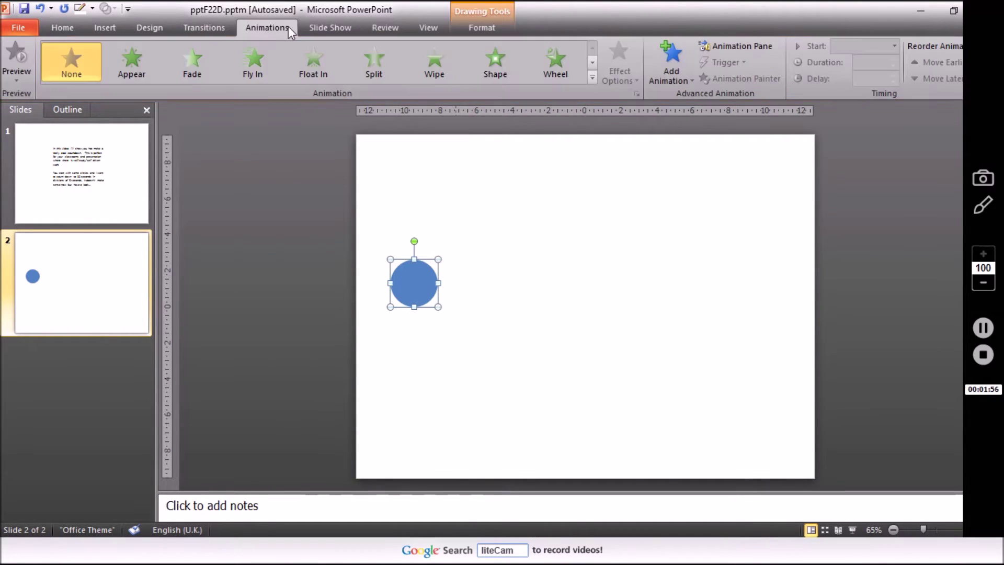
- Apply the Wheel effect from the Exit row to the circle with a 05.00 duration and show the Animation Pane
click(592, 62)
click(592, 62)
click(592, 62)
click(592, 62)
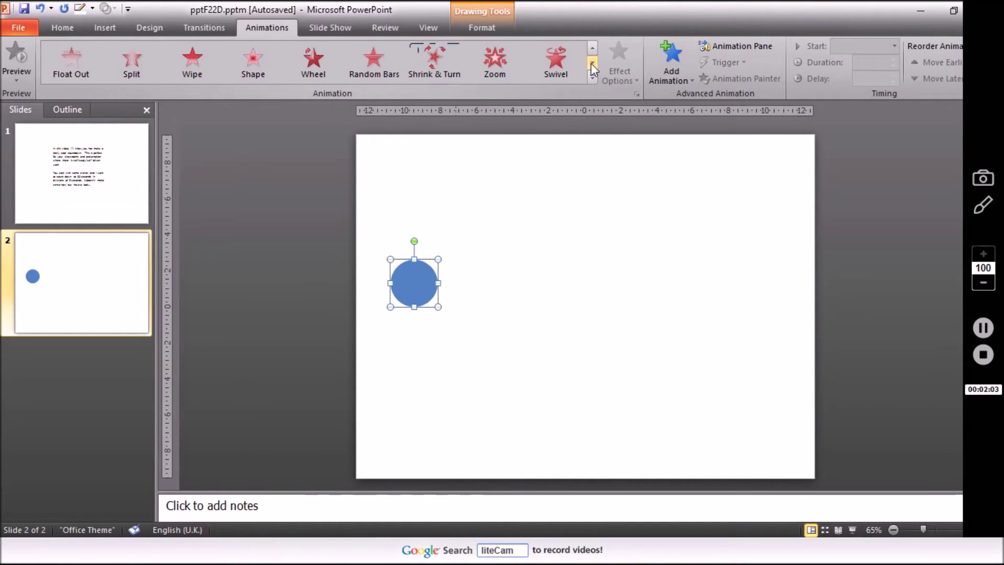
click(302, 67)
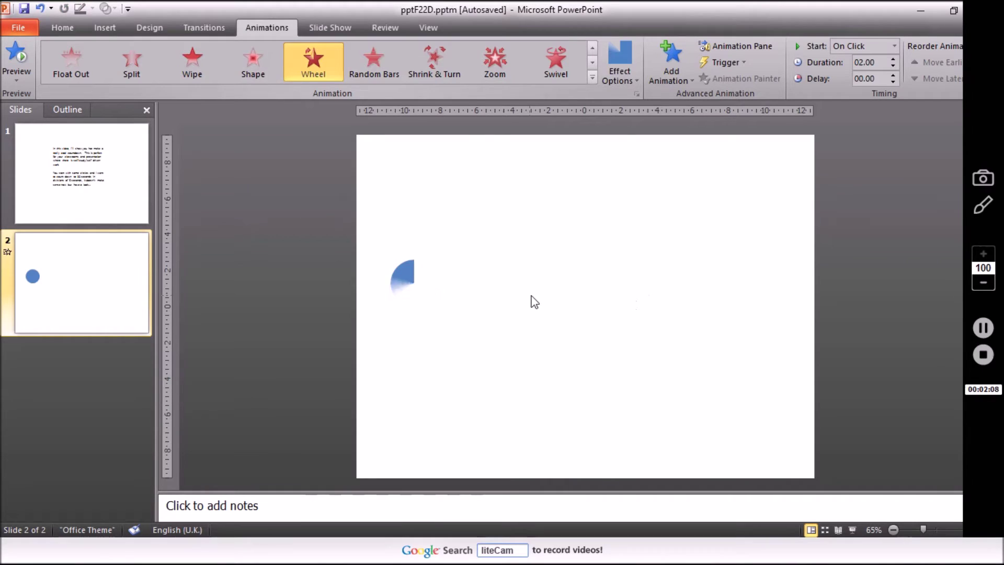
click(629, 81)
click(631, 79)
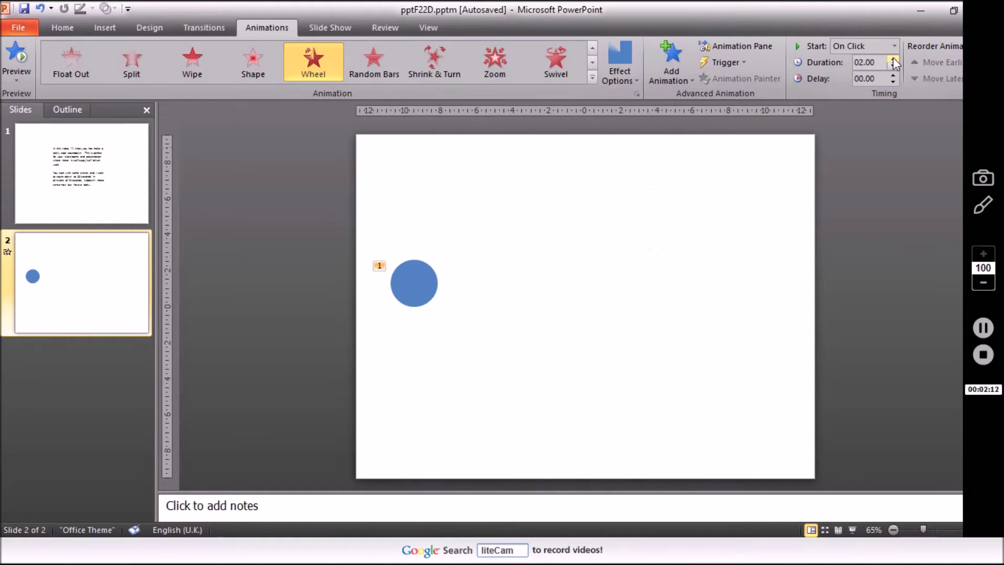
click(881, 61)
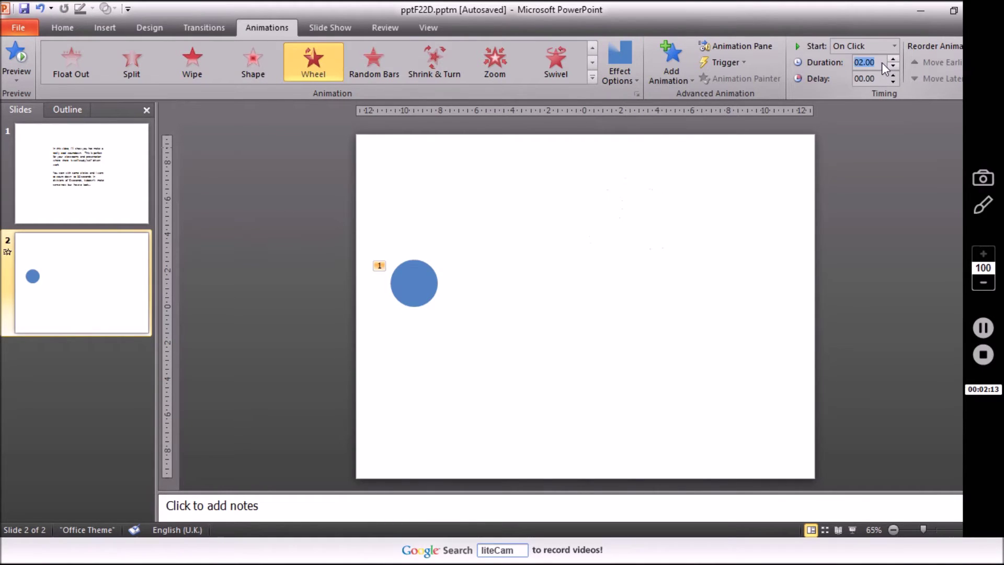
click(745, 45)
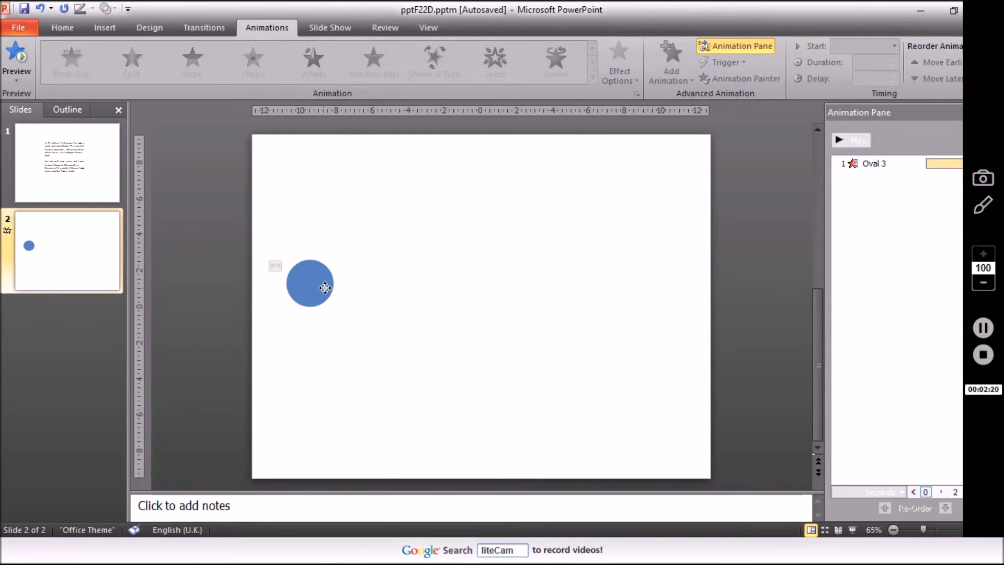
- Duplicate the animated circle, then top-align and evenly distribute all six circles across the slide
click(327, 291)
key(ctrl+c)
key(ctrl+v)
key(ctrl+v)
key(ctrl+v)
key(ctrl+v)
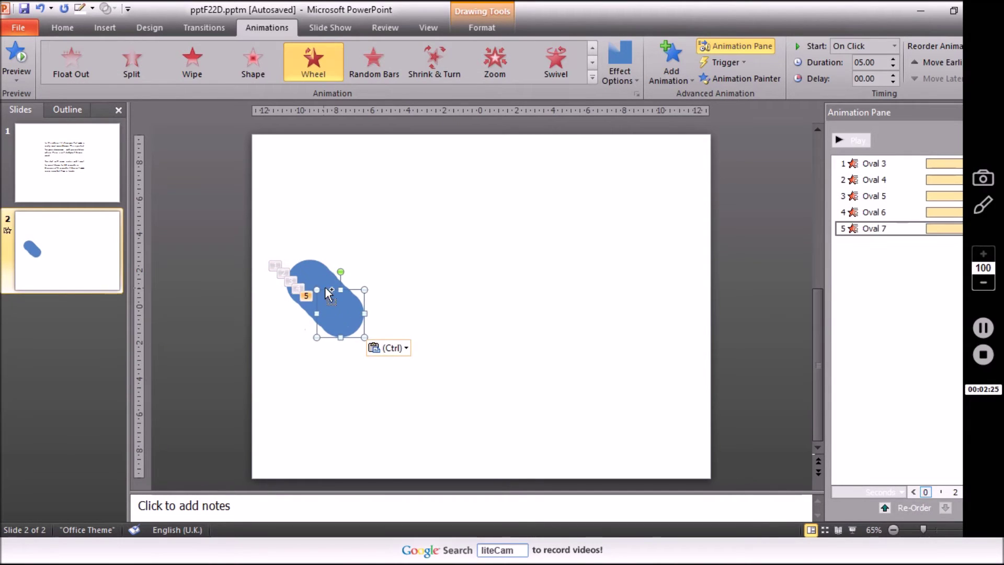
key(ctrl+v)
drag(789, 195, 293, 397)
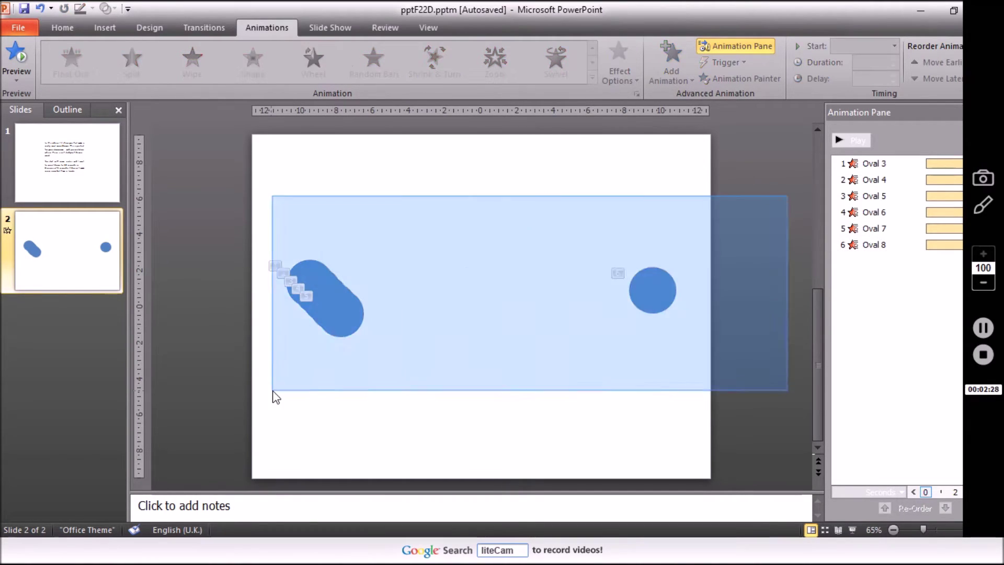
click(463, 28)
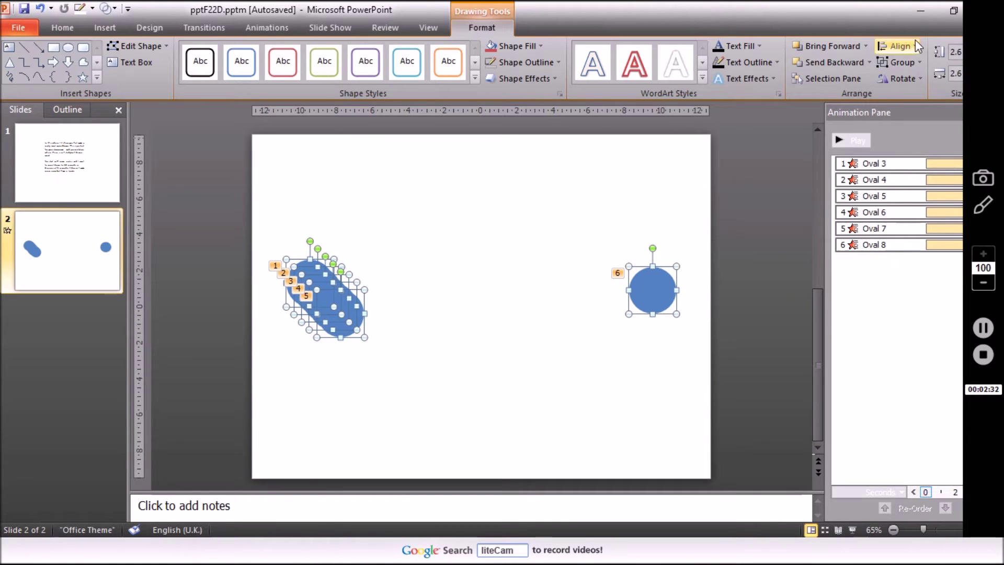
click(909, 46)
click(920, 120)
click(902, 47)
click(904, 167)
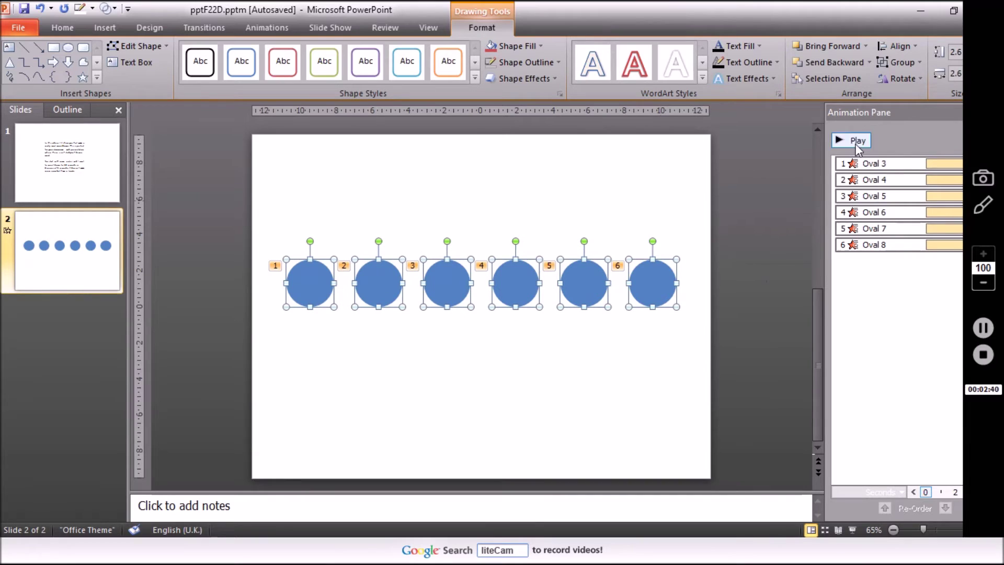
- Set the six circles' Wheel animations to start After Previous
click(282, 32)
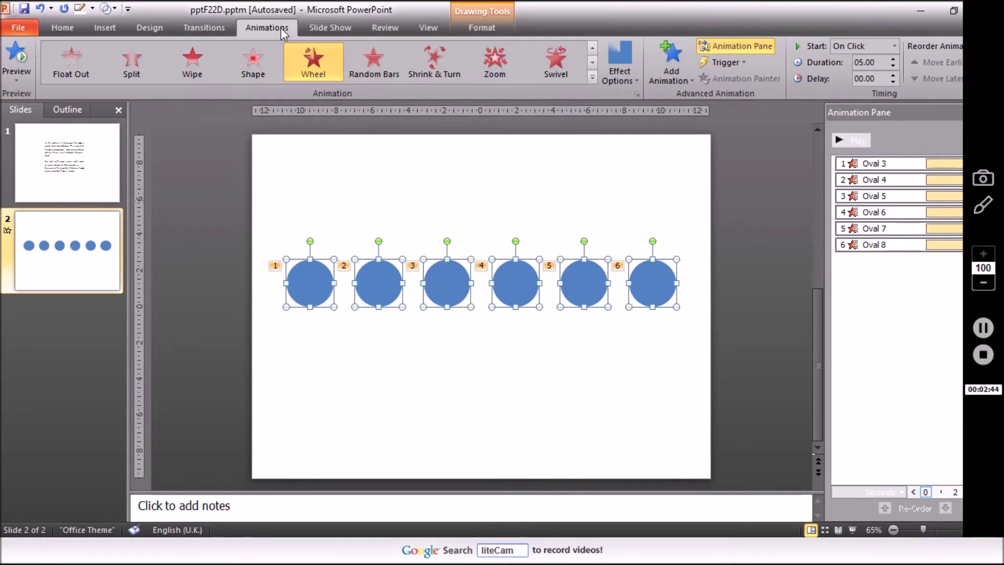
click(894, 46)
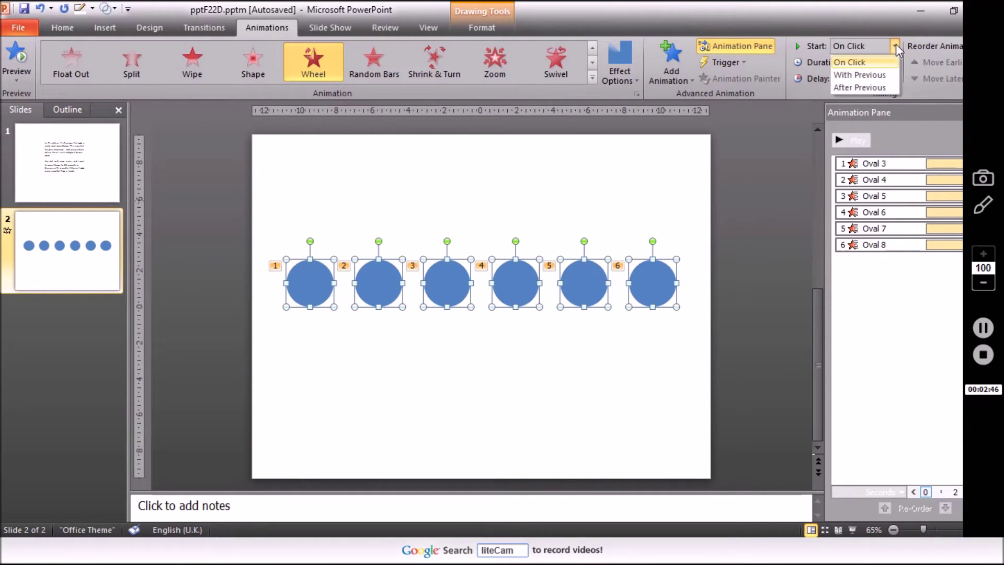
click(866, 87)
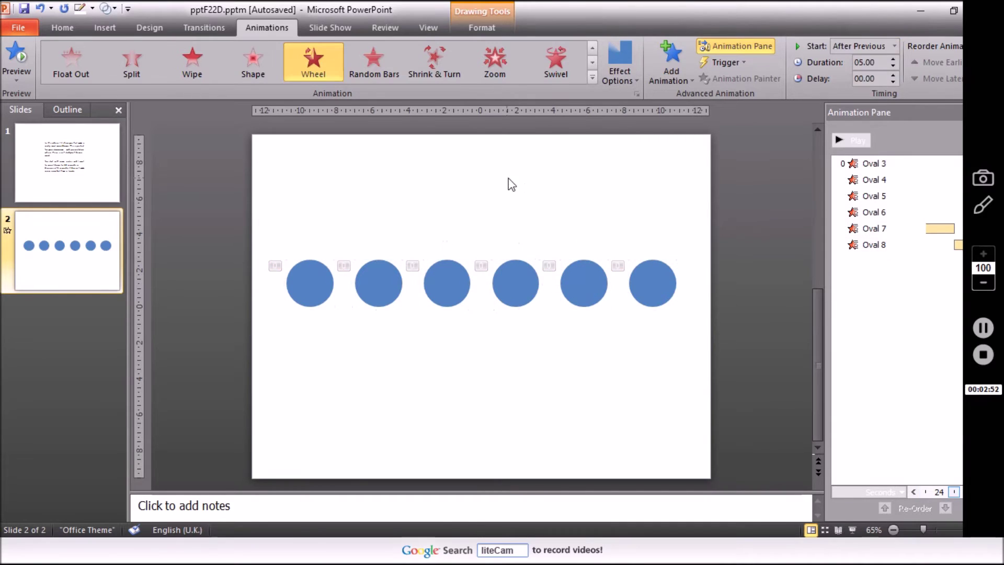
click(63, 27)
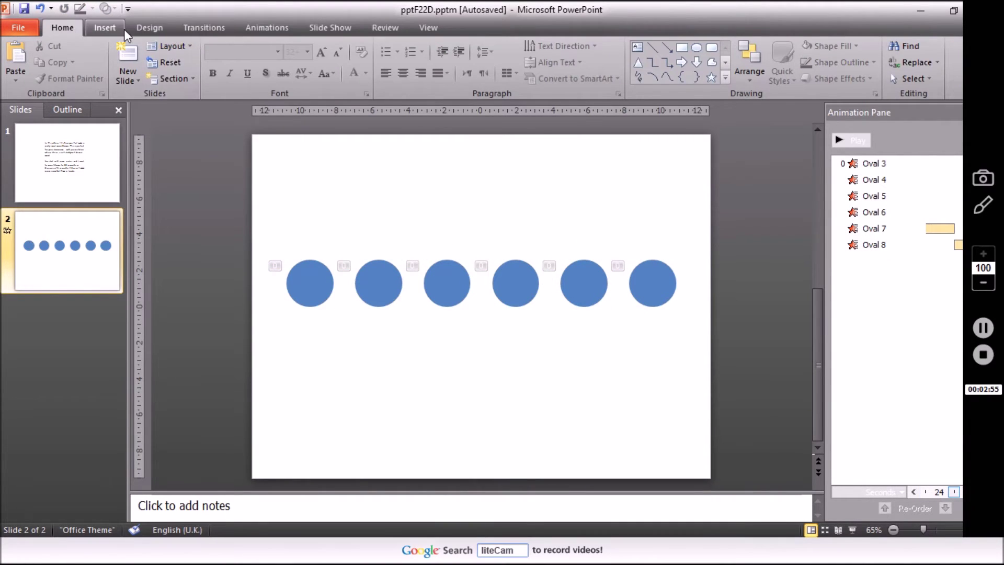
- Insert a text box at the top of slide 2 and type 'The start after previous is very important...'
click(104, 27)
click(383, 58)
click(340, 176)
text(The start after previous is very important...)
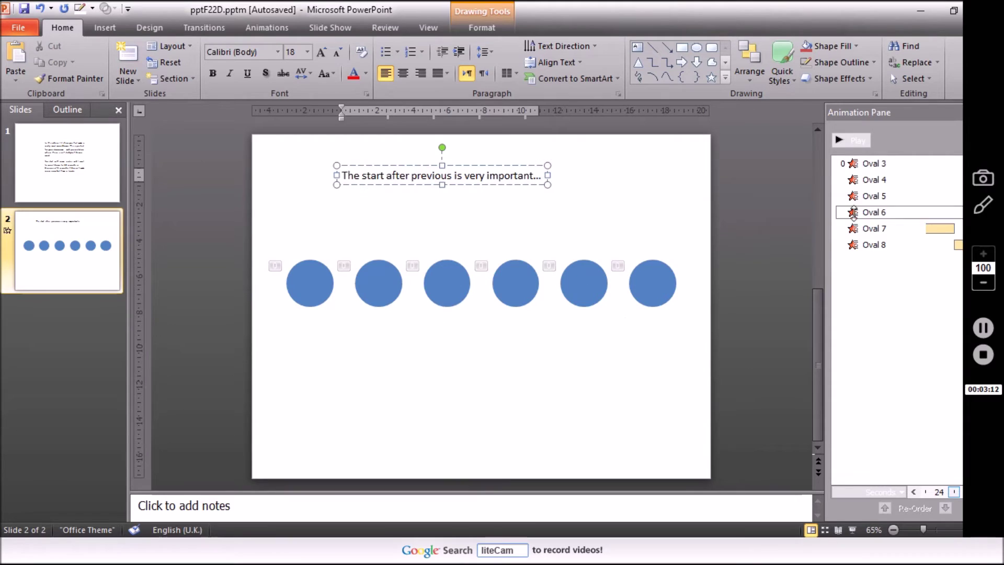
click(277, 196)
click(319, 285)
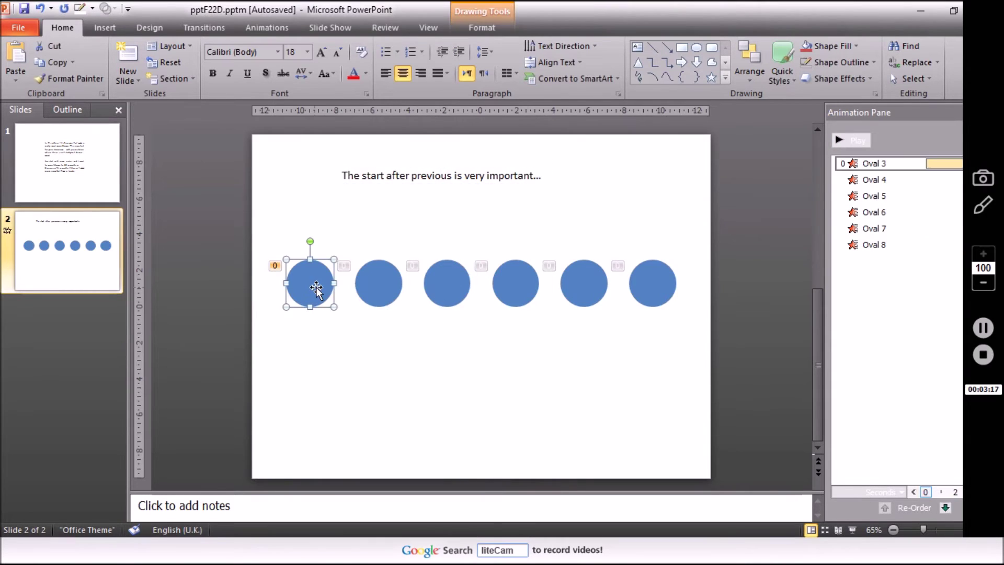
- Duplicate the first circle below it, fill it pale lavender, and delete its animation
key(ctrl+d)
drag(320, 287, 318, 360)
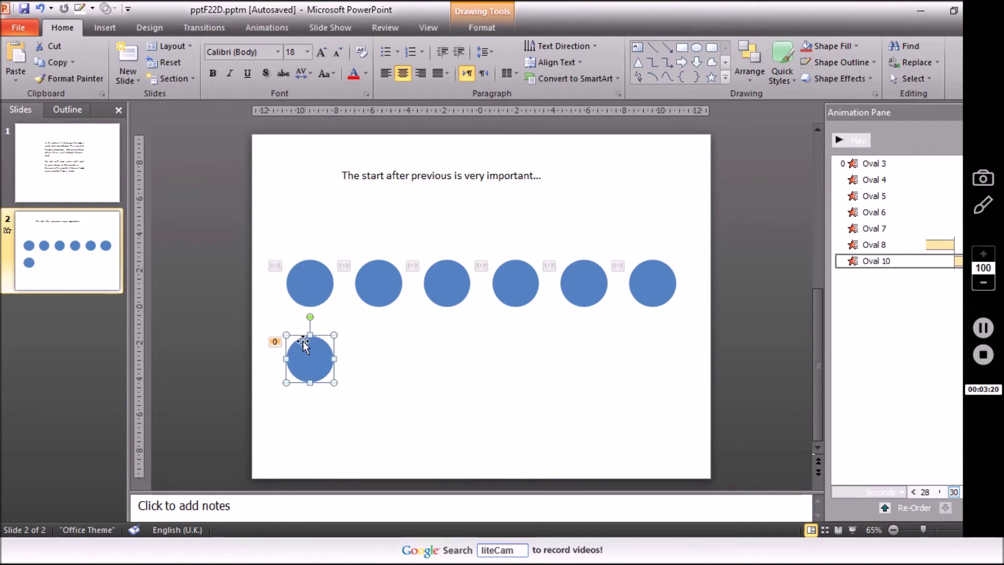
click(475, 29)
click(538, 46)
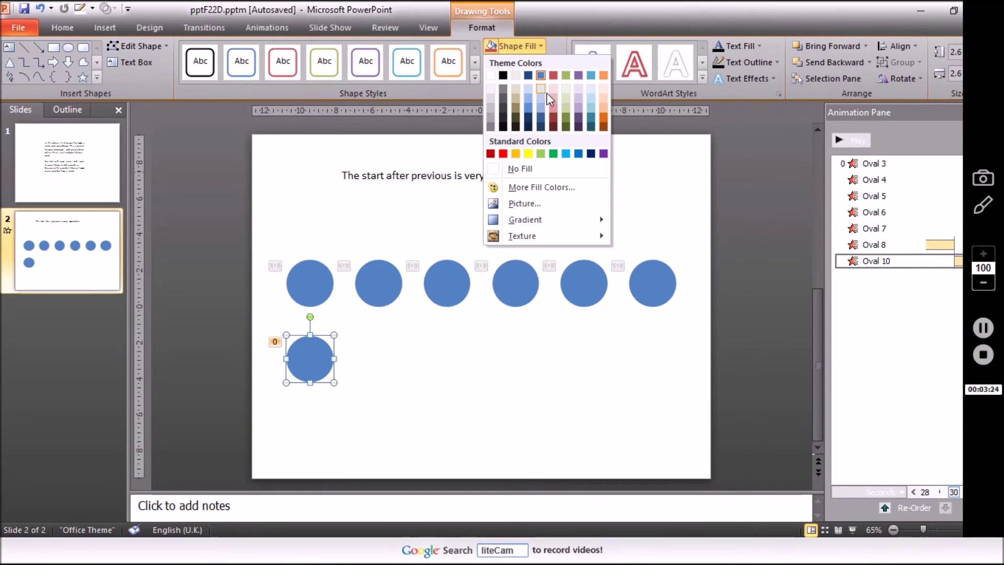
click(545, 94)
click(889, 260)
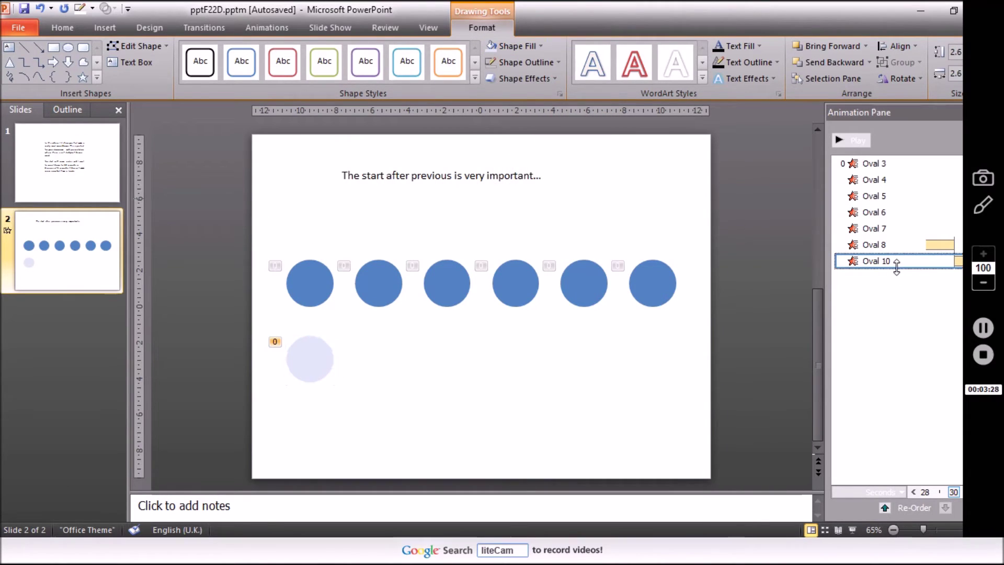
key(Delete)
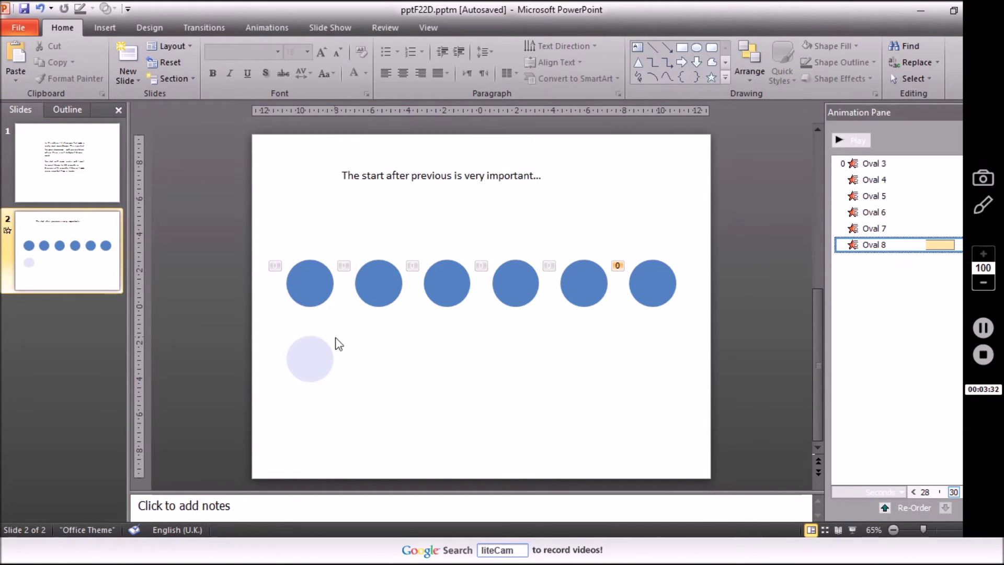
click(327, 345)
- Enlarge the text box and add the line 'No animation for the faded out circle'
click(543, 178)
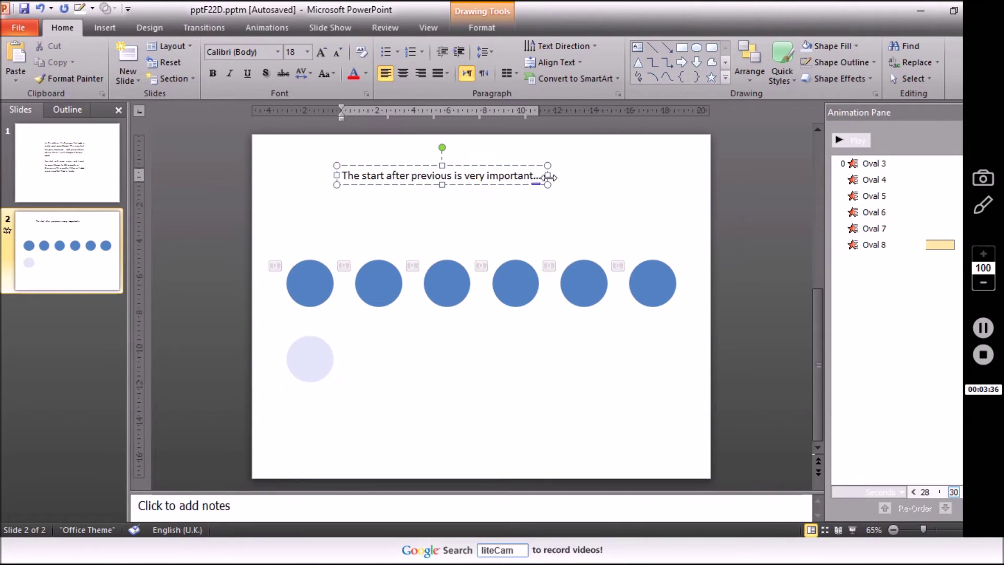
drag(548, 183, 547, 212)
text(on for the faded out se)
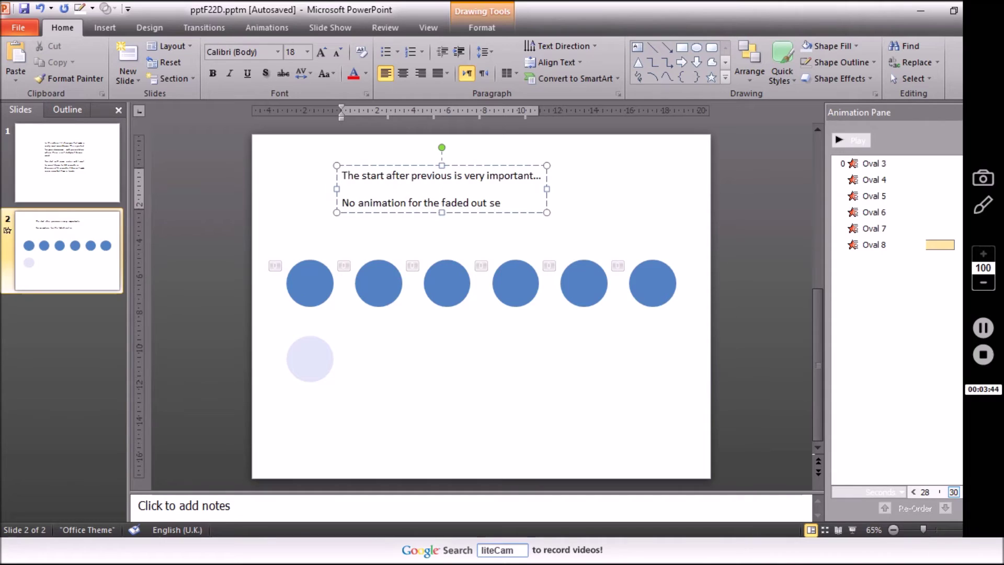
key(BackSpace)
key(BackSpace)
text(circle)
click(367, 354)
click(309, 367)
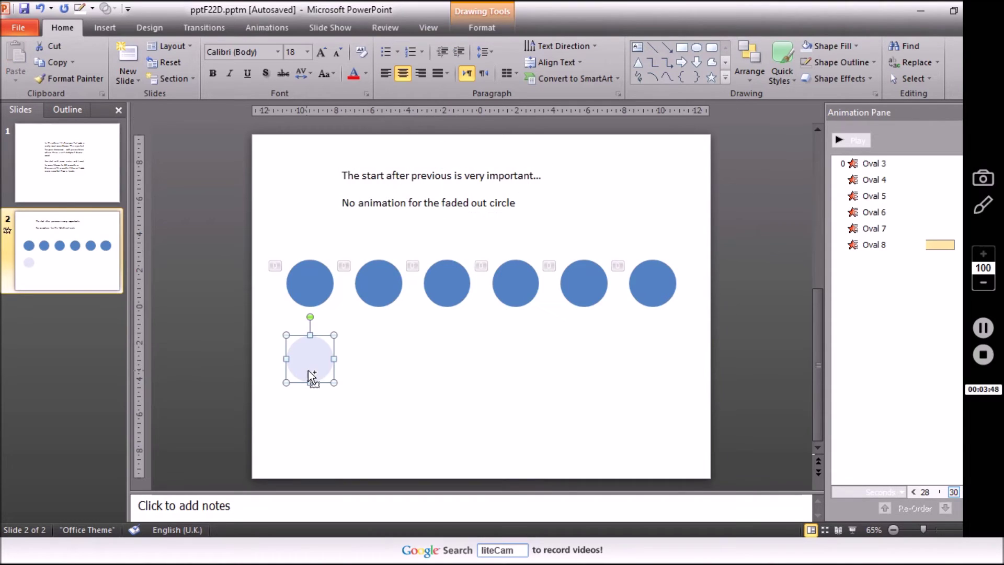
- Paste more faded circle copies and center one under the last blue circle
key(ctrl+c)
key(ctrl+v)
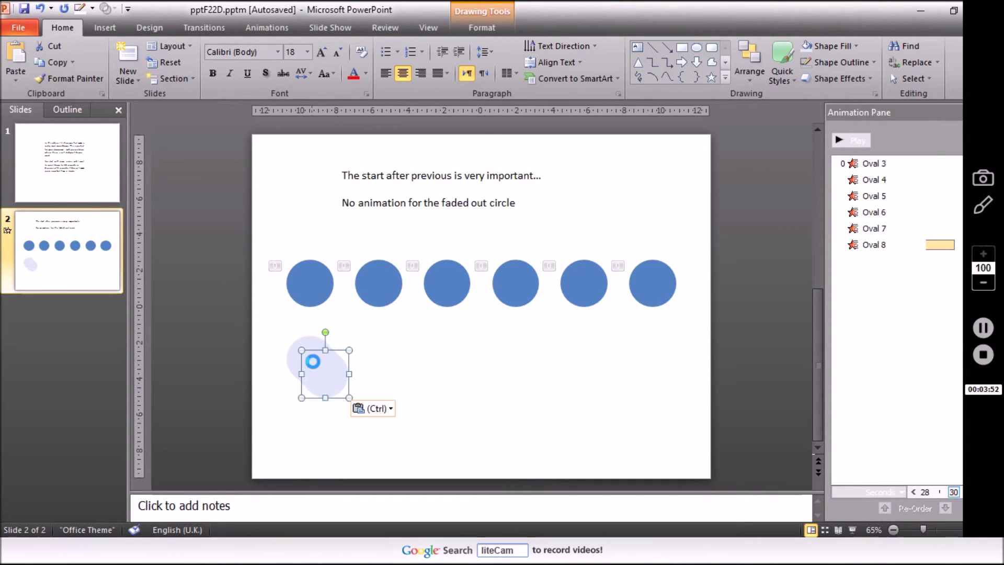
key(ctrl+v)
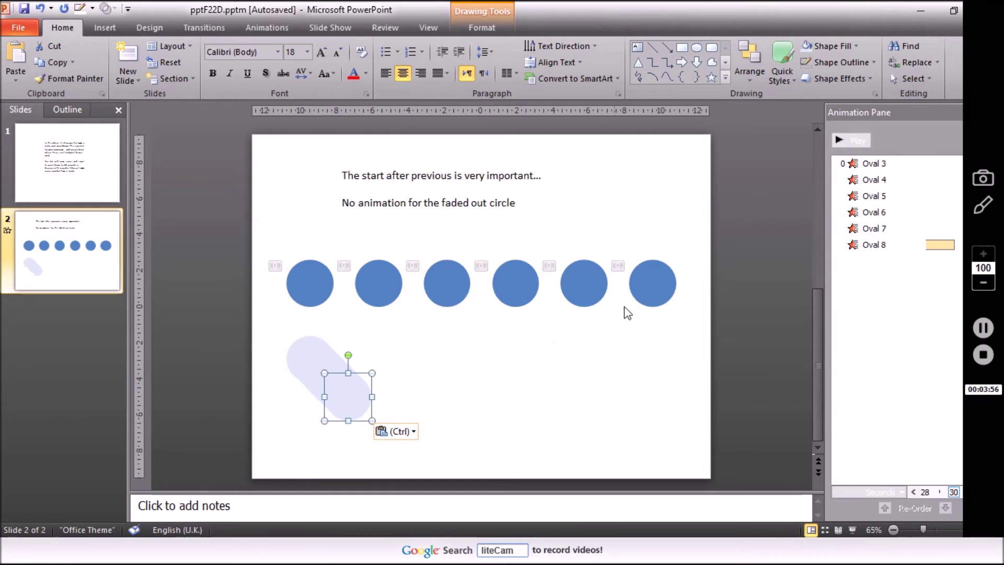
shift+click(653, 277)
click(482, 28)
click(897, 46)
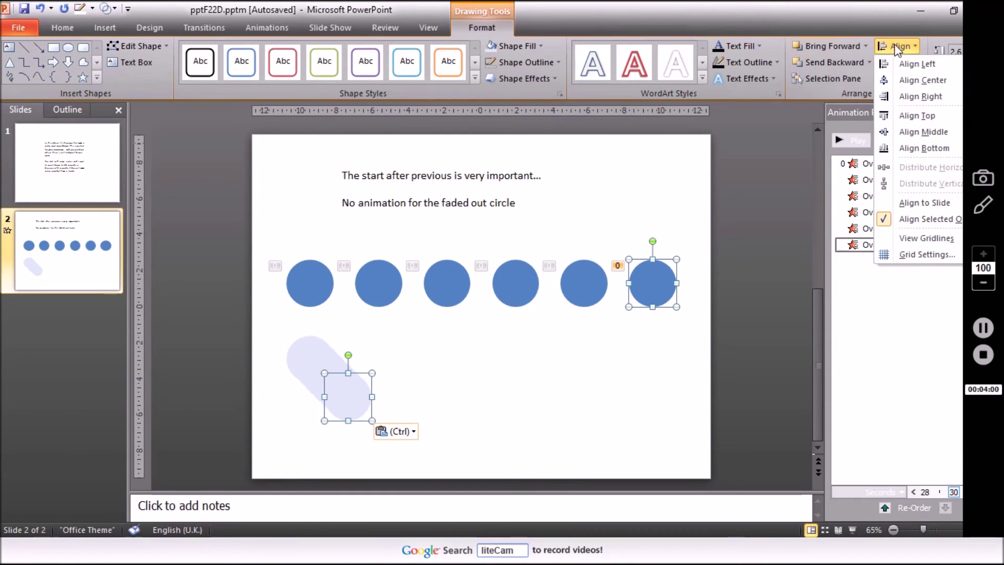
click(925, 82)
- Send the faded copies to the back and distribute them horizontally
mouse_move(721, 435)
mouse_down()
mouse_move(214, 358)
mouse_move(202, 328)
mouse_up()
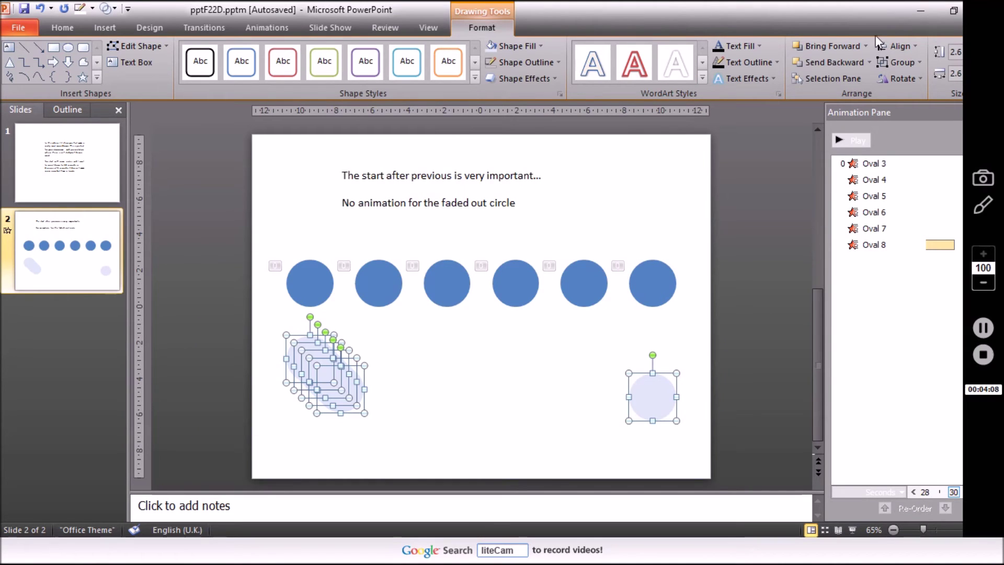
click(868, 61)
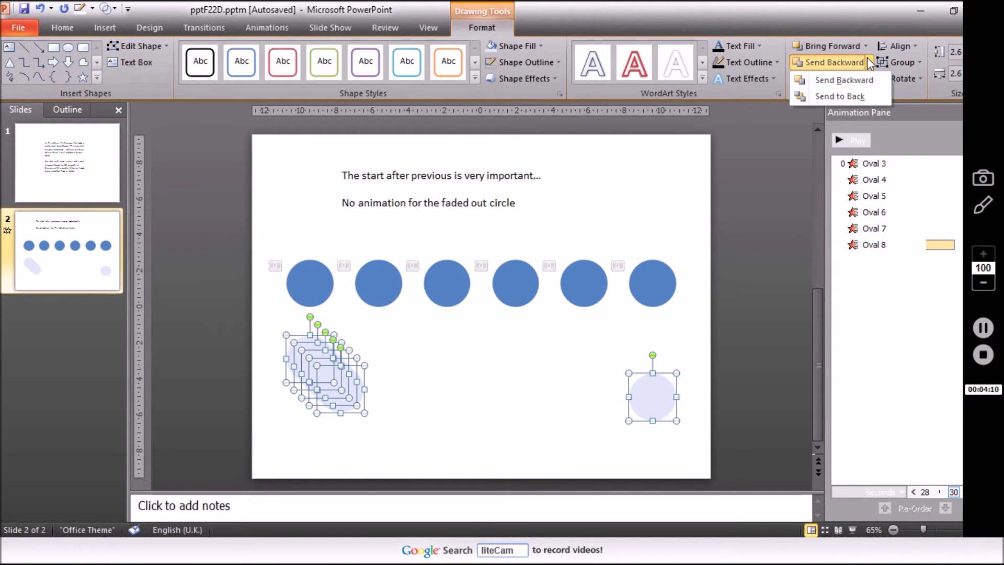
click(865, 97)
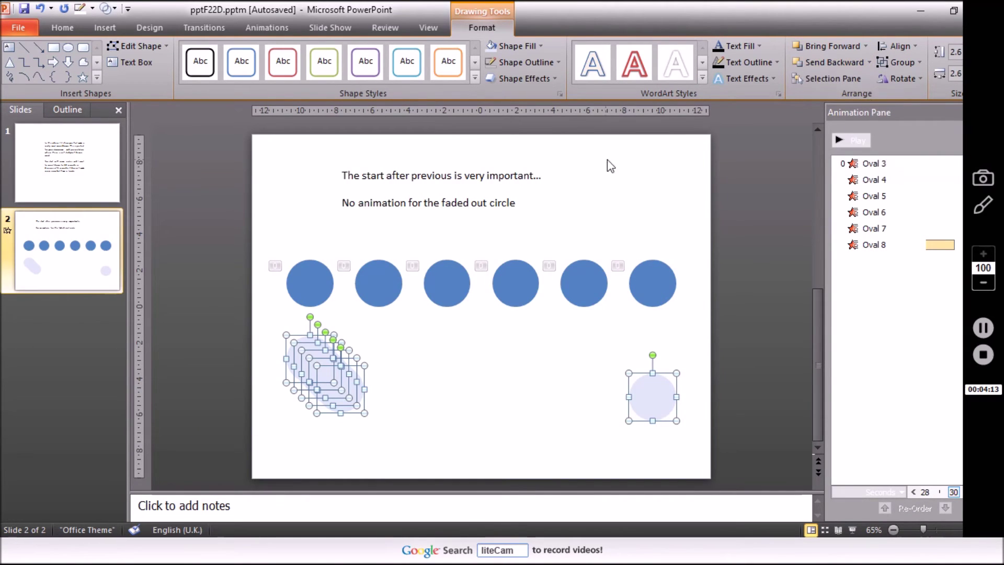
click(897, 46)
click(921, 167)
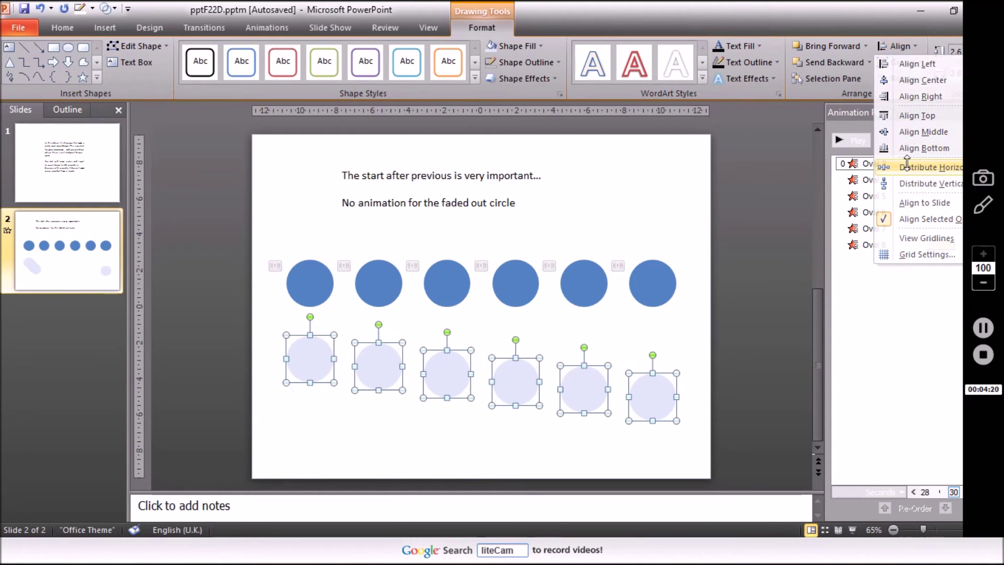
- Top-align the faded circles with the blue row and preview the slide's animations
shift+click(663, 283)
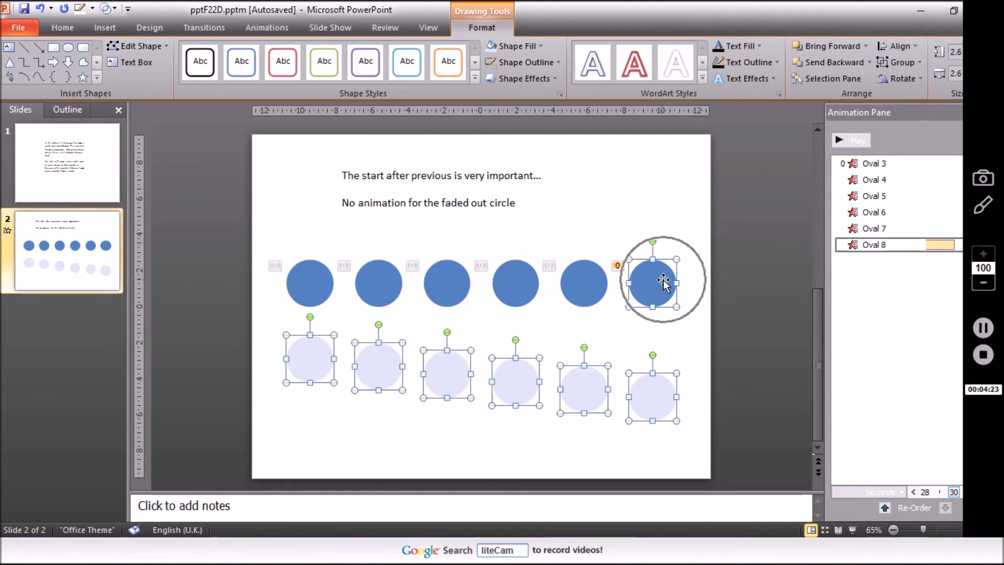
click(897, 46)
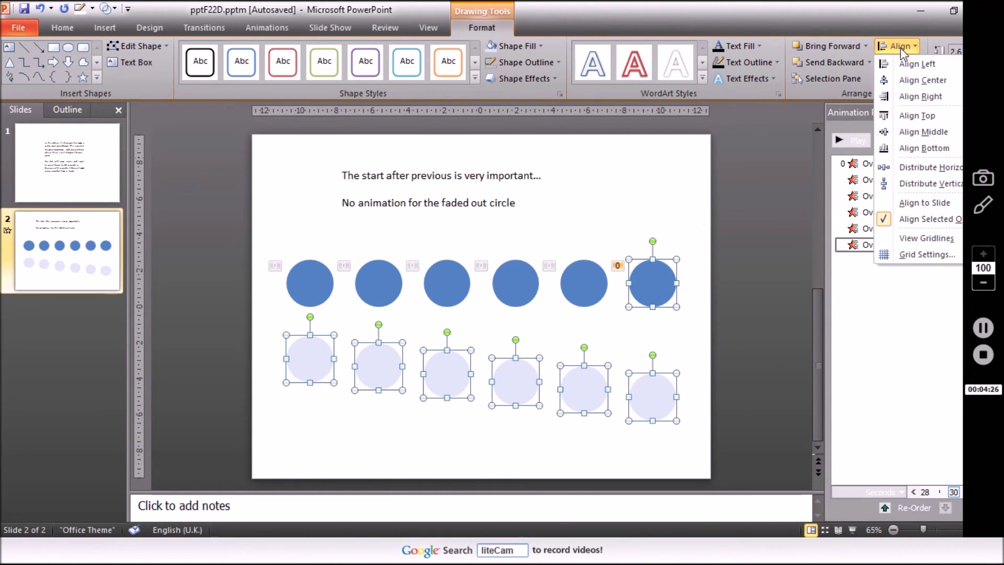
click(893, 115)
click(657, 203)
click(857, 140)
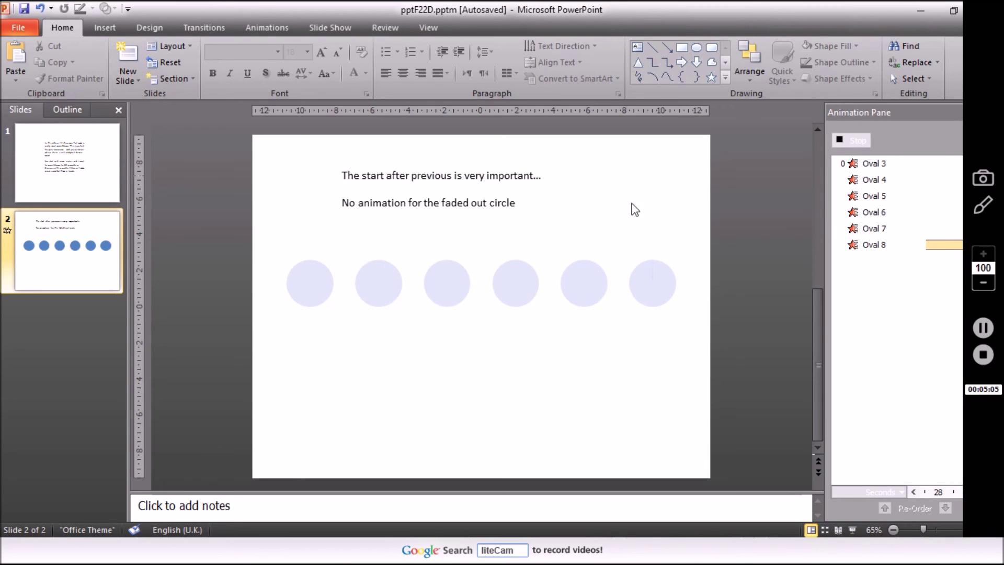
click(519, 209)
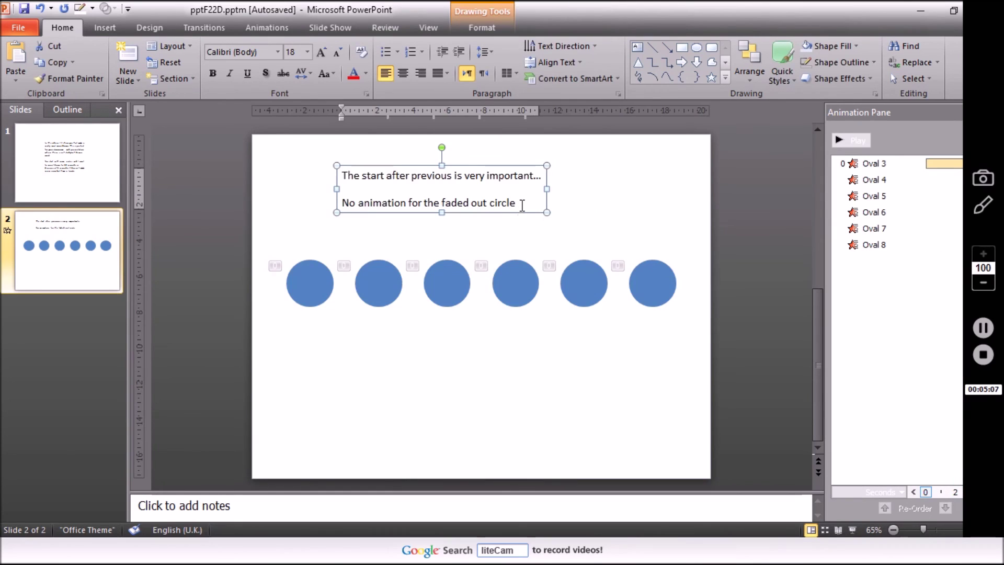
- Add a new line 'And there you have it! Easy as pie! Enjoy :)' to the text box
key(Return)
text(And th)
text( have)
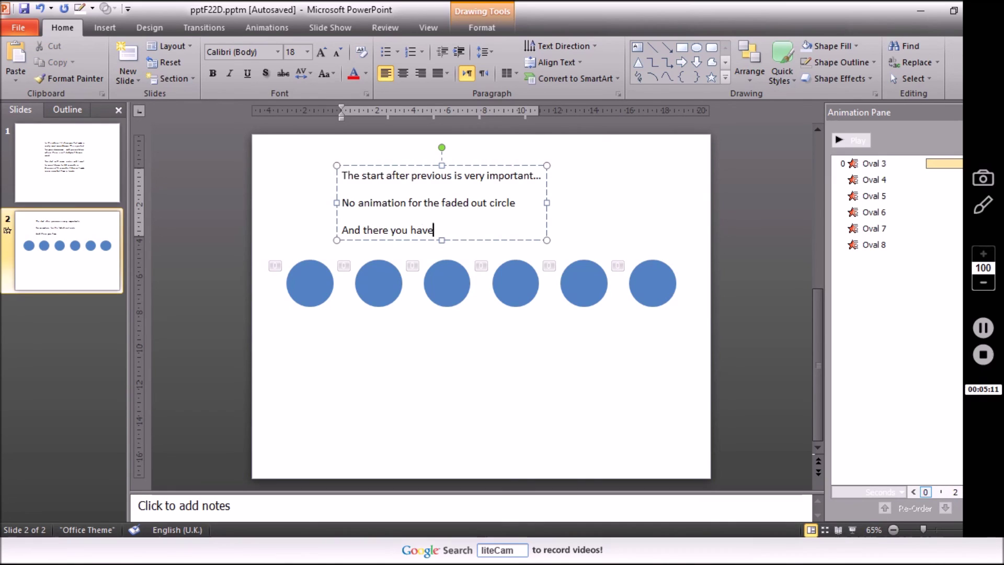
text(it! eas)
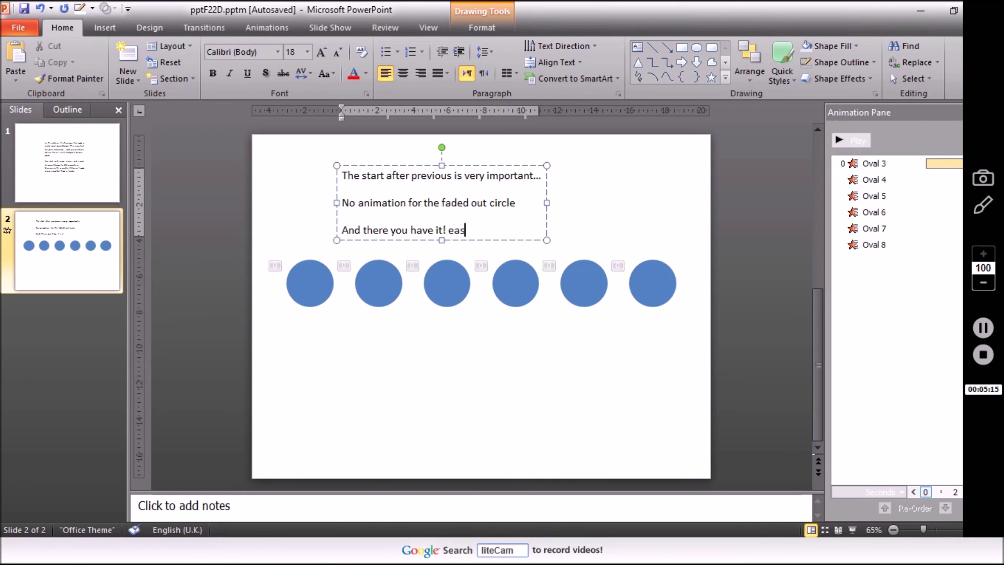
text(s)
text(ie!)
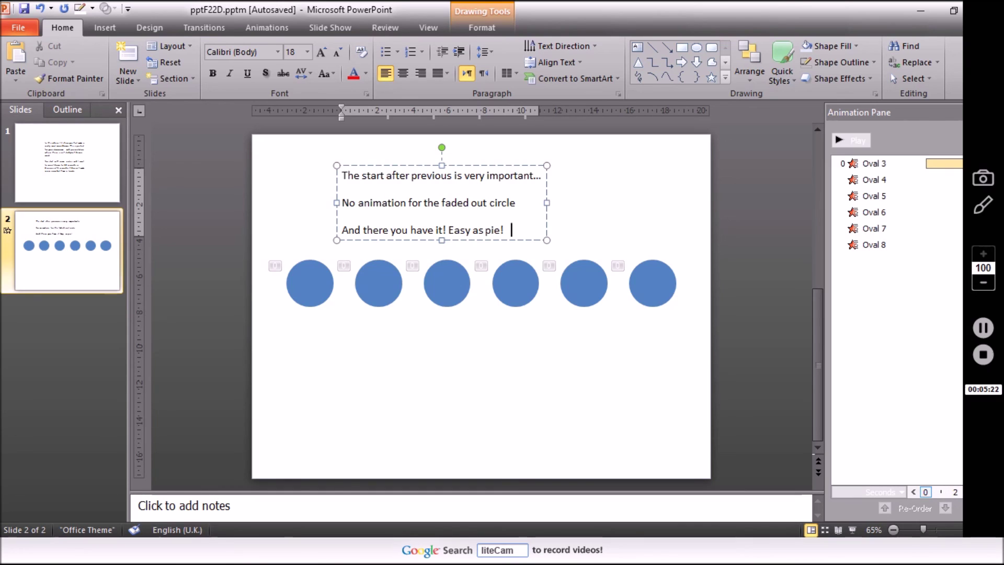
text(njoy)
text( :))
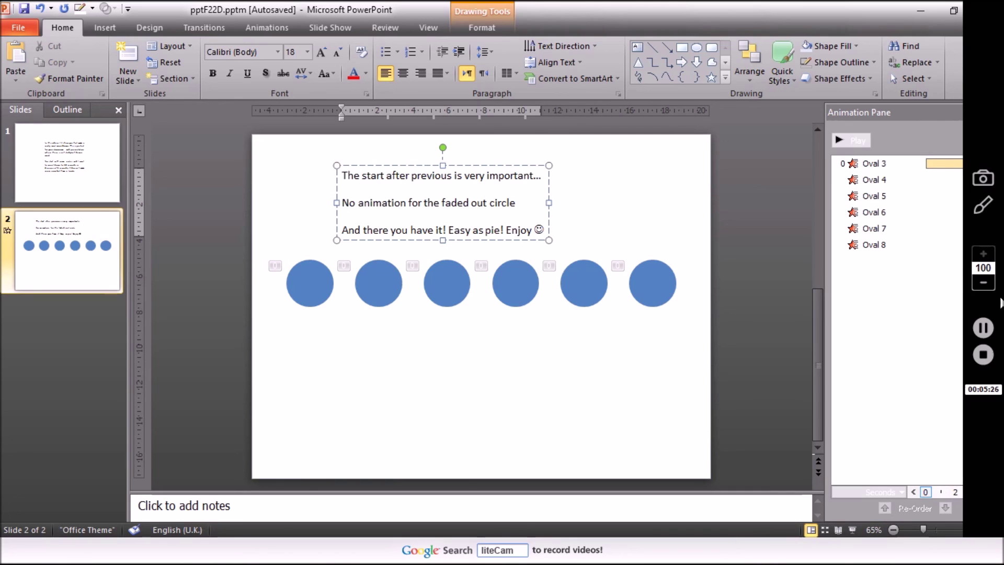